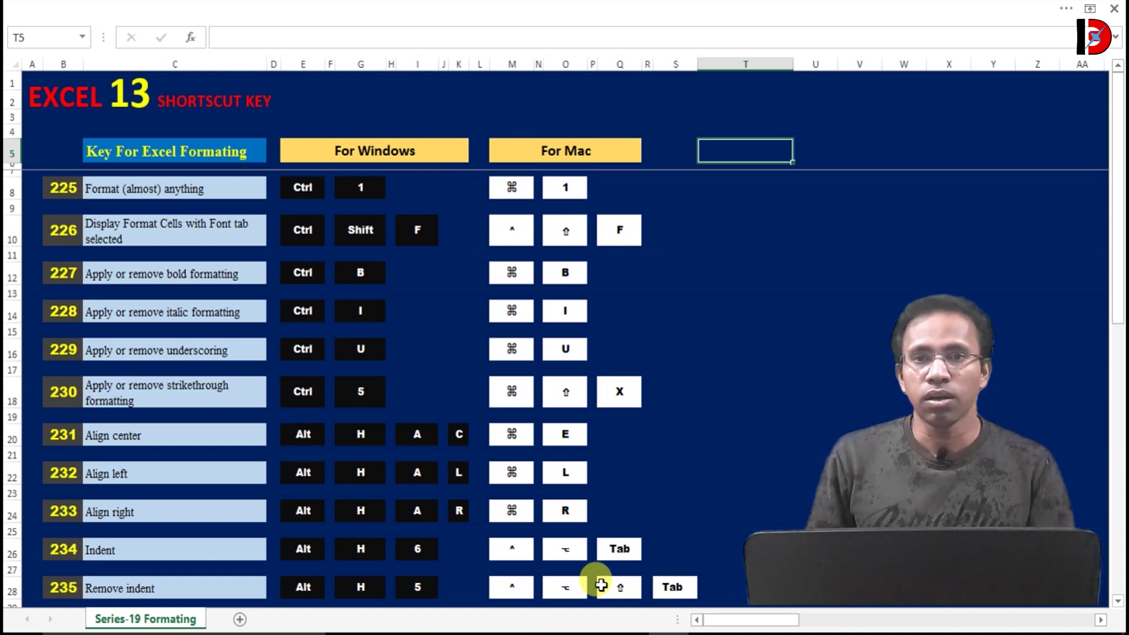
# Bring up the Format Cells font options twice with Ctrl+Shift+F, closing them without changes.
pyautogui.hotkey('ctrl', 'shift', 'f')
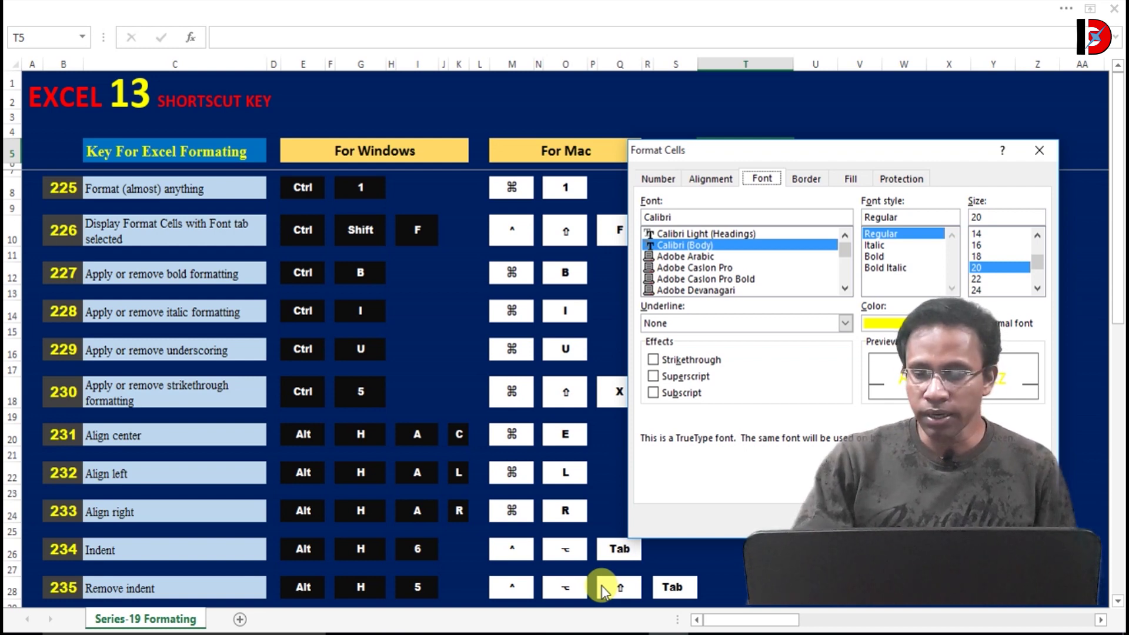
pyautogui.press('Escape')
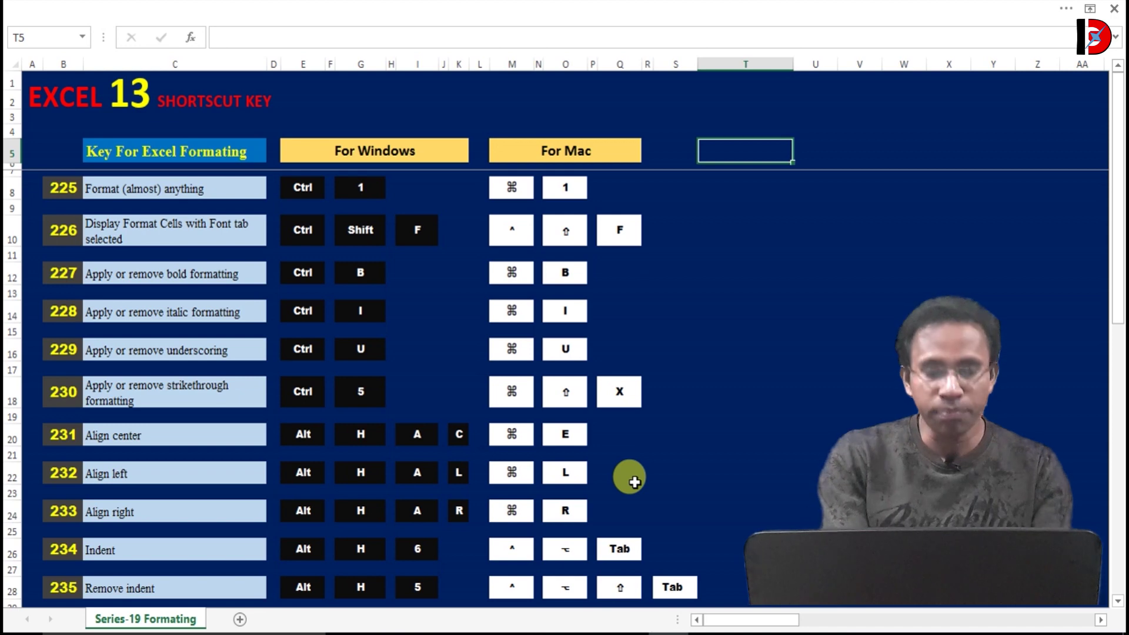
pyautogui.hotkey('ctrl', 'shift', 'f')
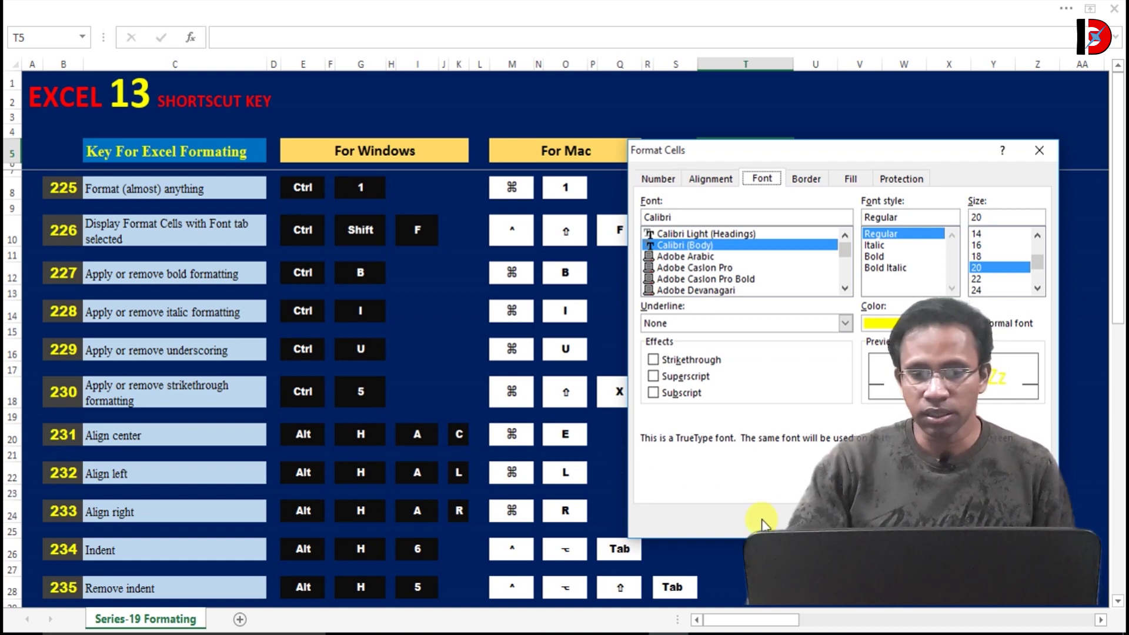
pyautogui.press('Escape')
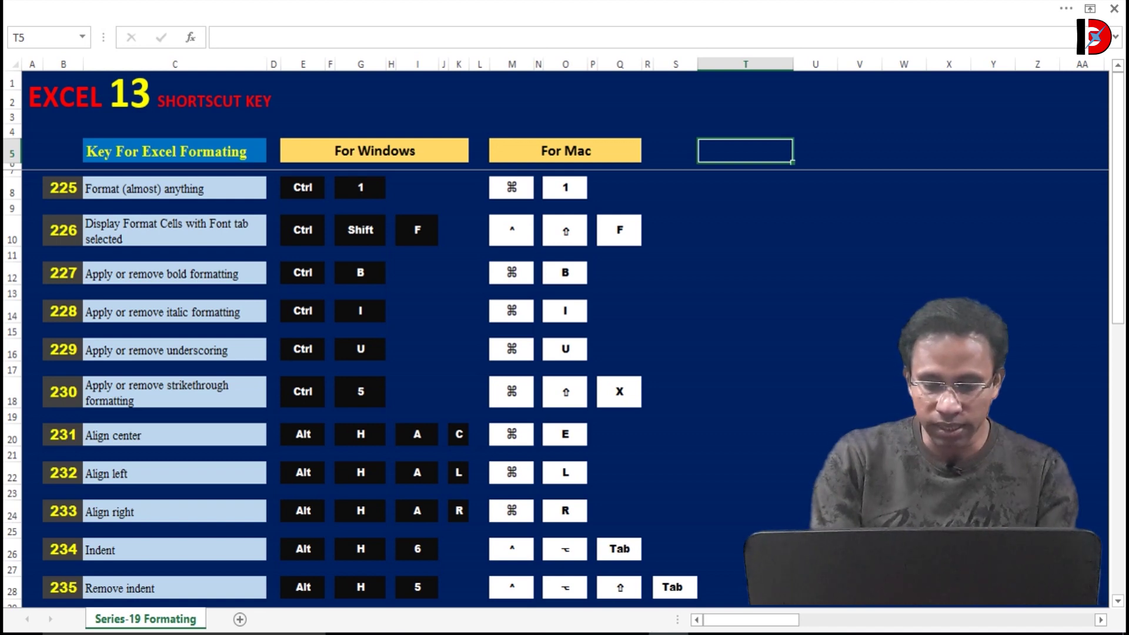
# Enter INDIA in cell T5, then make it bold and return it to regular weight.
pyautogui.write('INDI')
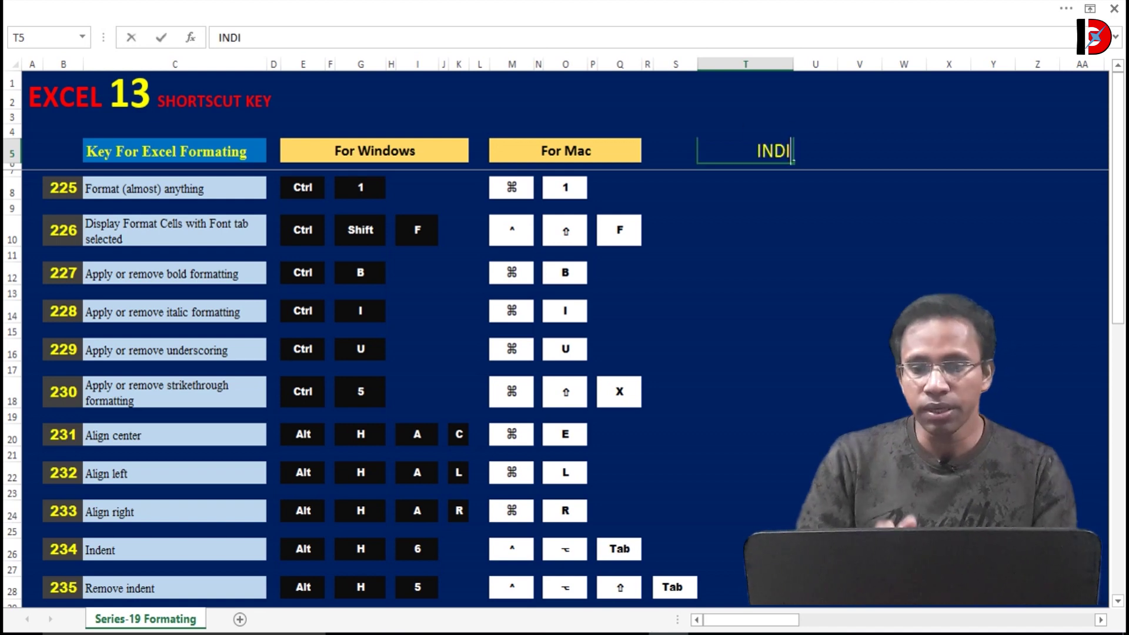
pyautogui.write('A')
pyautogui.press('Return')
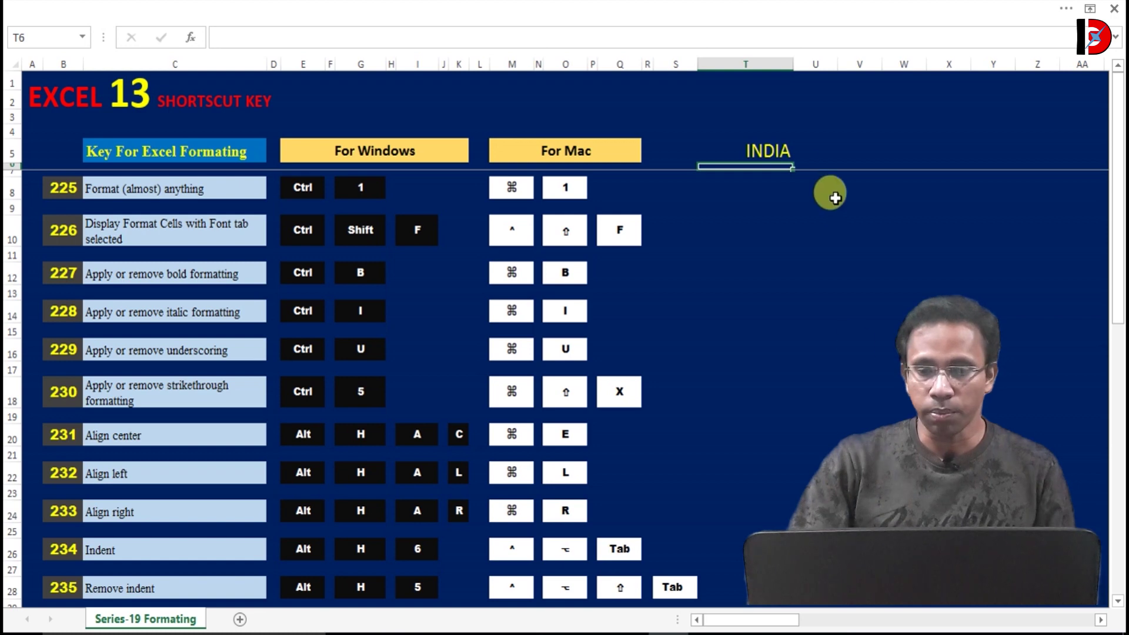
pyautogui.click(773, 151)
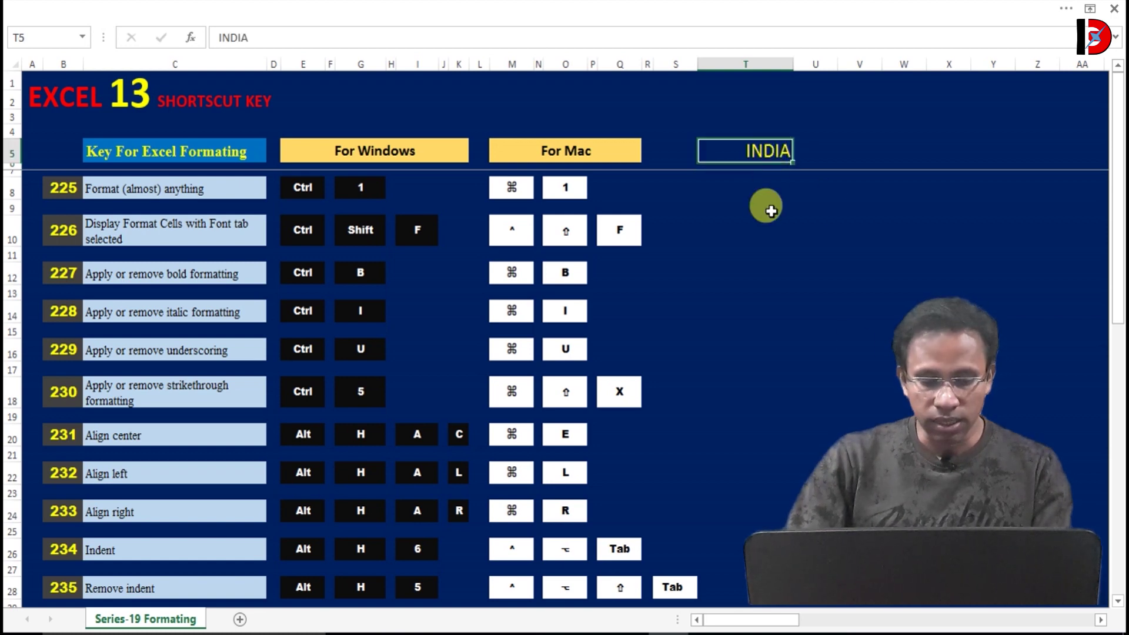
pyautogui.hotkey('ctrl', 'b')
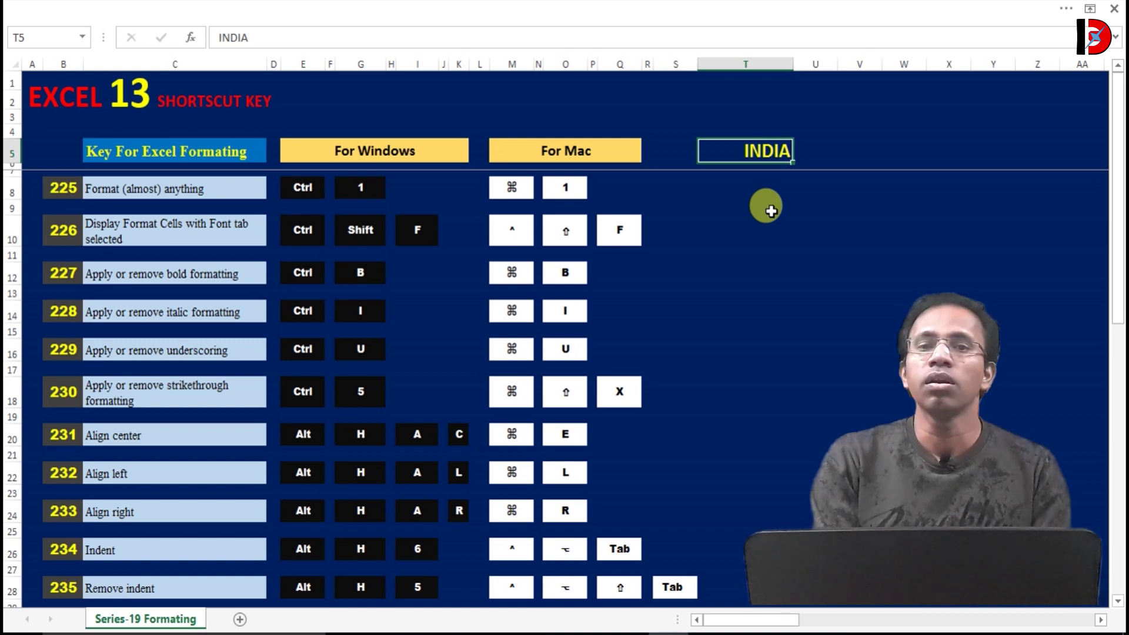
pyautogui.hotkey('ctrl', 'b')
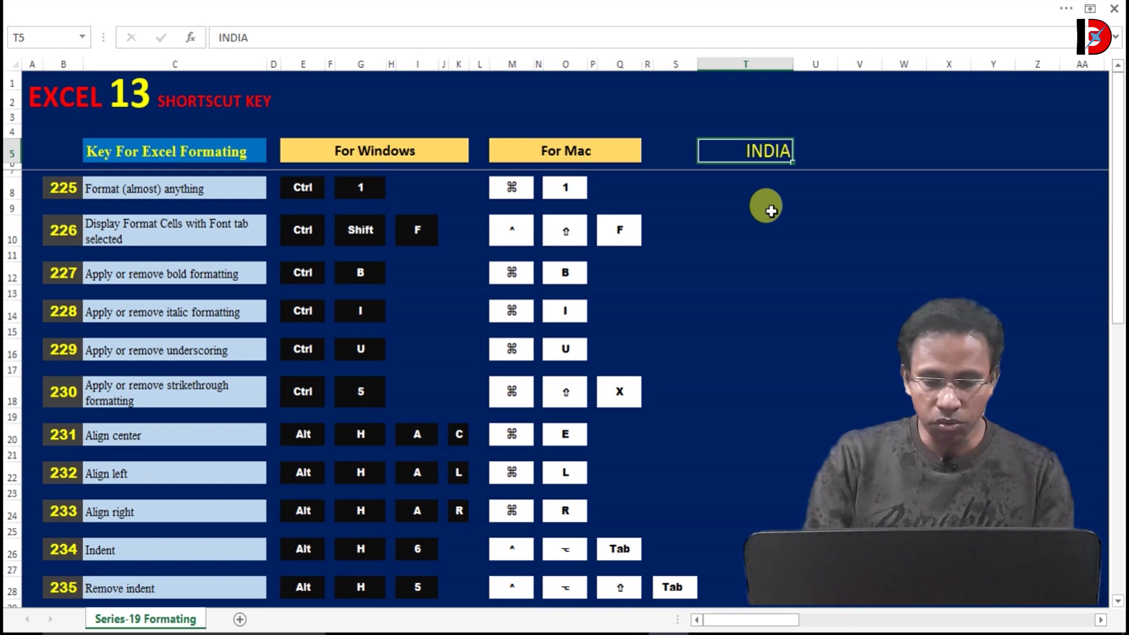
pyautogui.hotkey('ctrl', 'i')
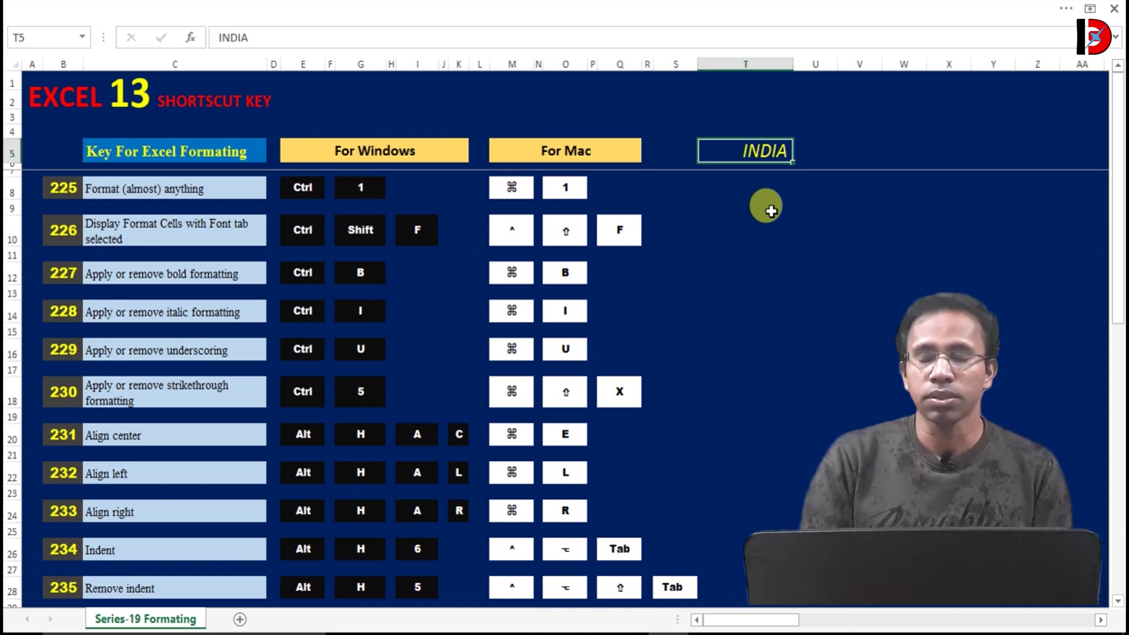
pyautogui.hotkey('ctrl', 'i')
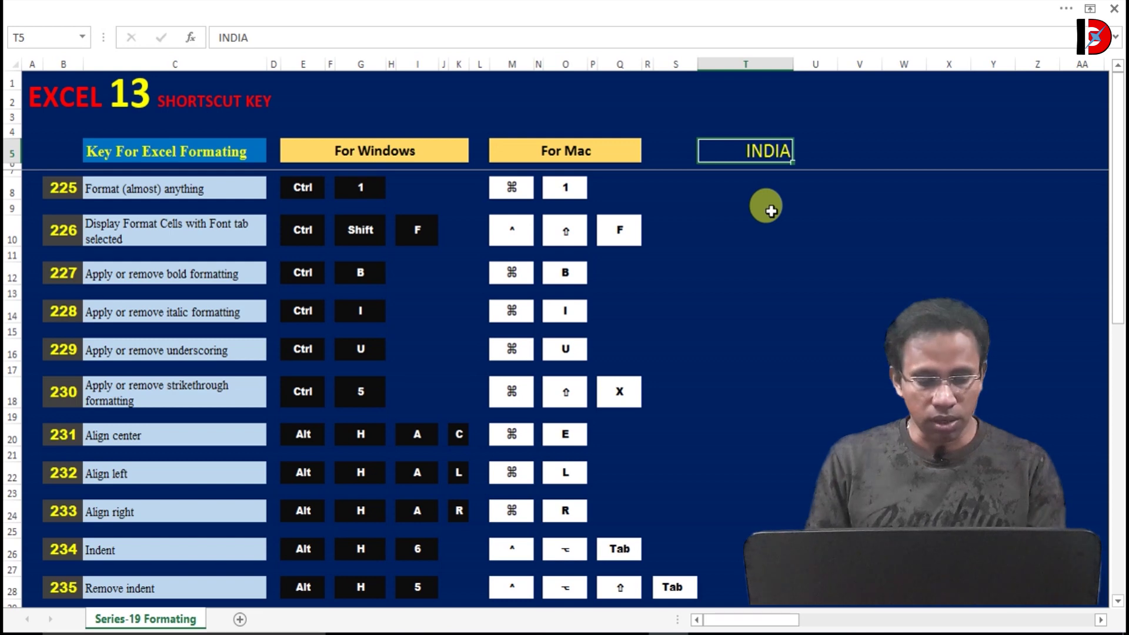
pyautogui.hotkey('ctrl', 'u')
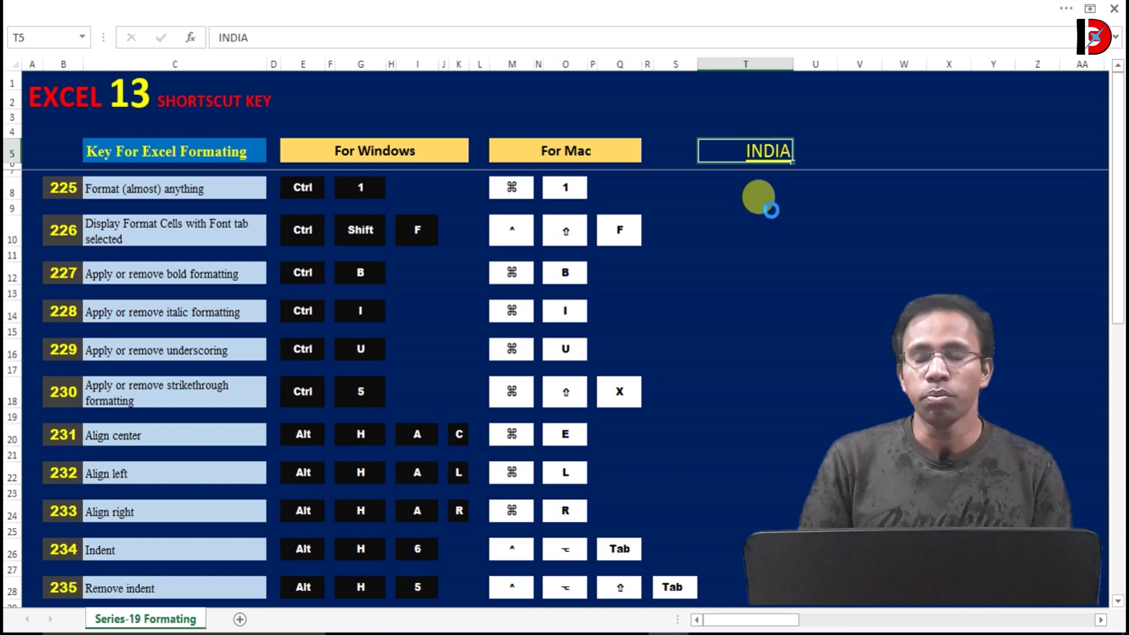
pyautogui.hotkey('ctrl', 'u')
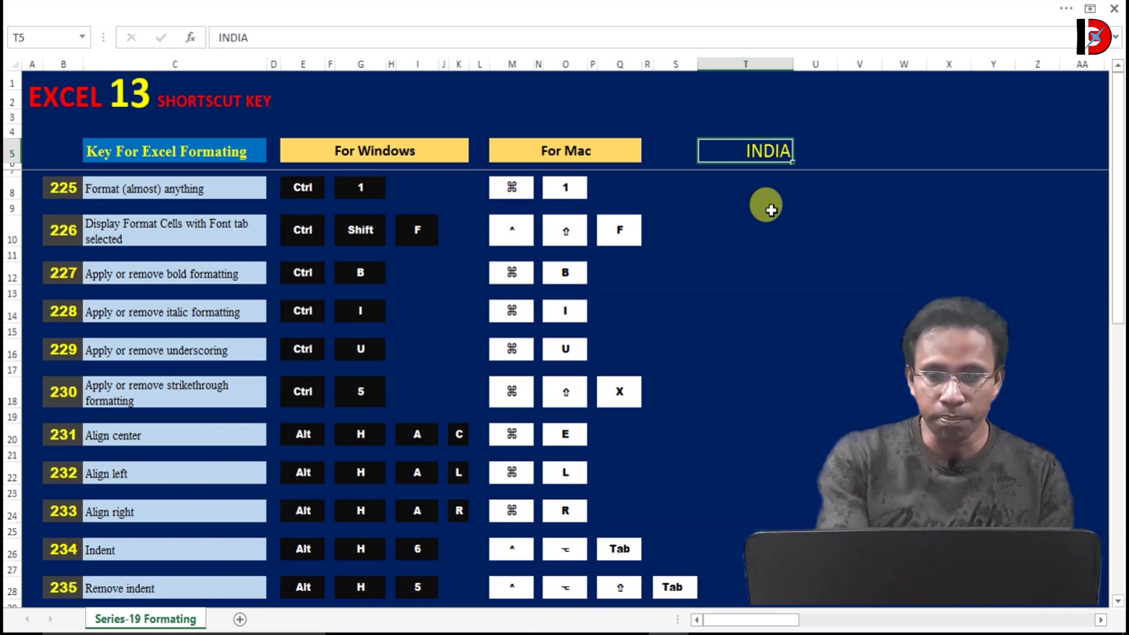
pyautogui.hotkey('ctrl', '5')
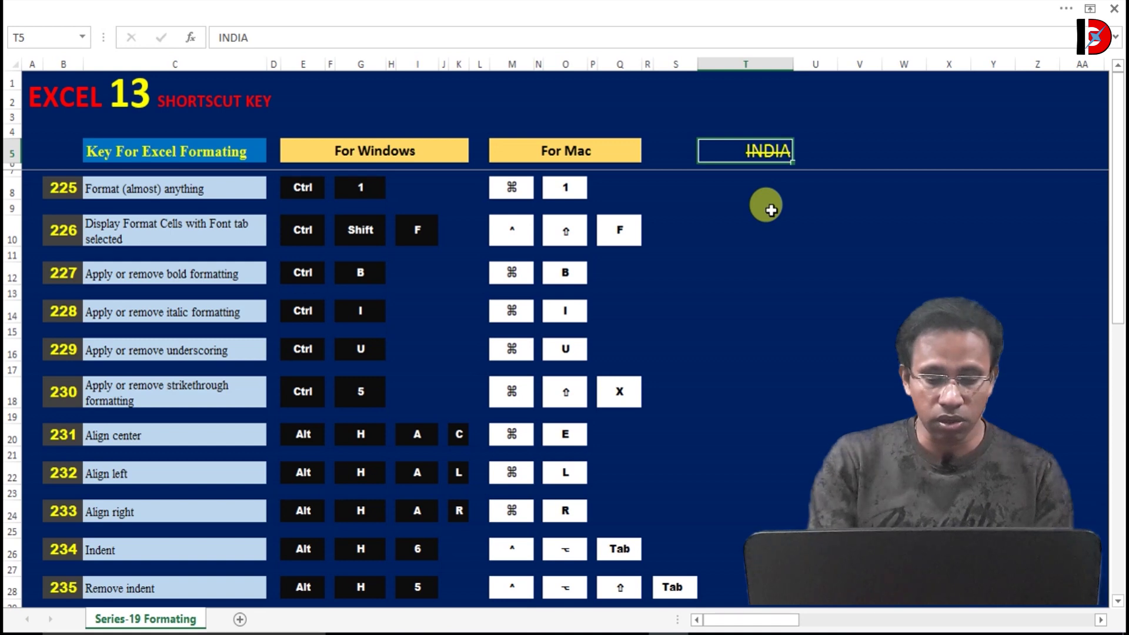
pyautogui.hotkey('ctrl', '5')
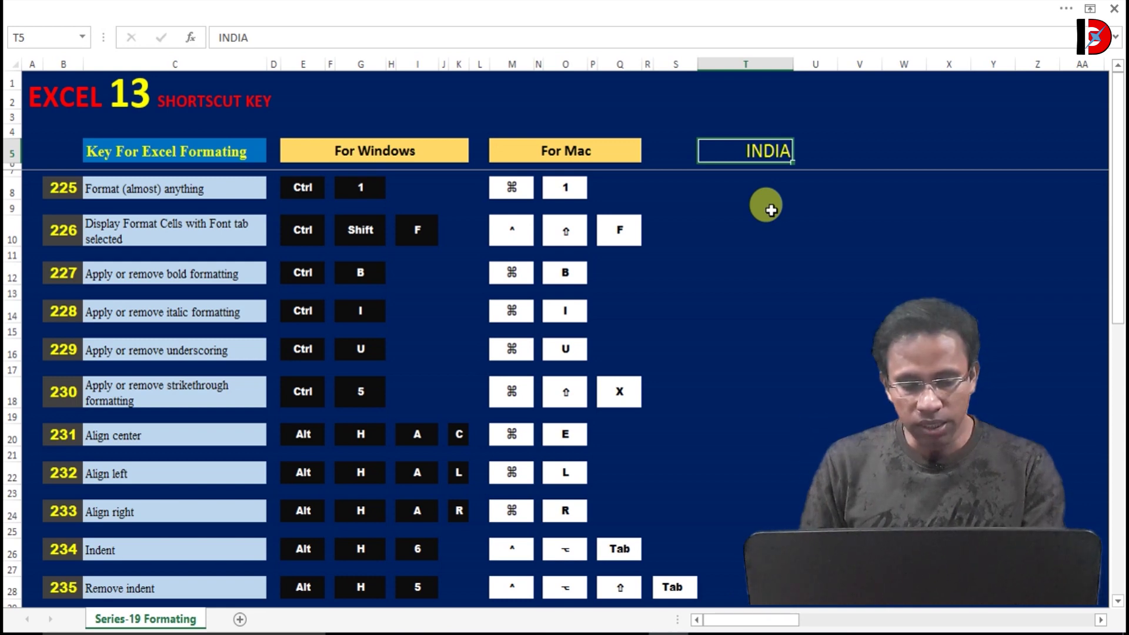
pyautogui.press('alt')
pyautogui.press('h')
pyautogui.press('a')
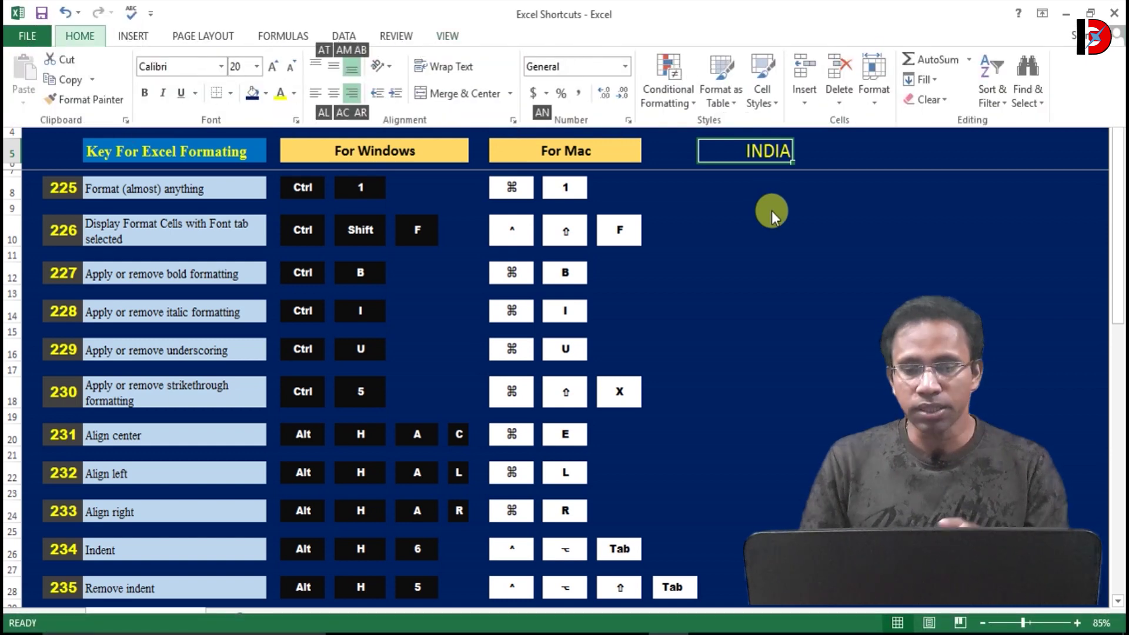
pyautogui.press('c')
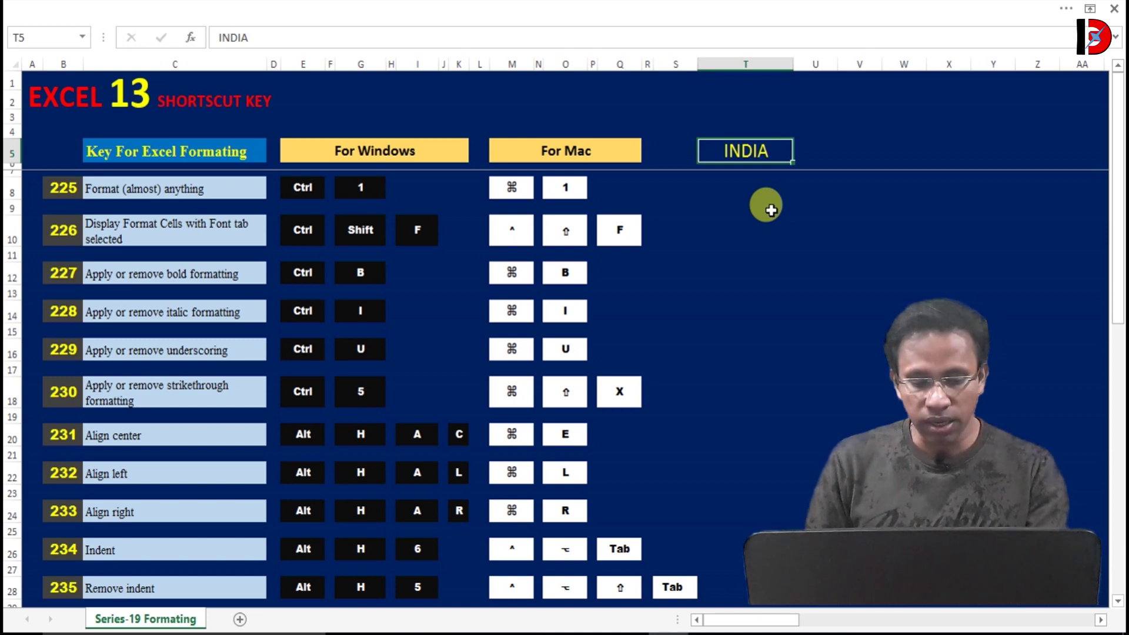
pyautogui.press('alt')
pyautogui.press('a')
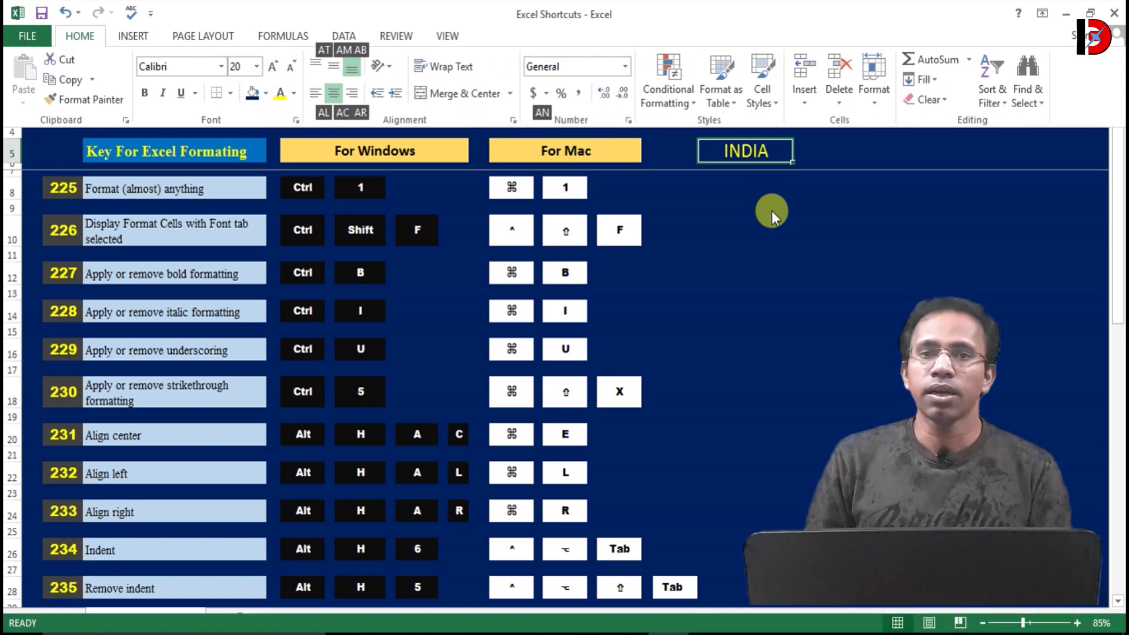
pyautogui.press('l')
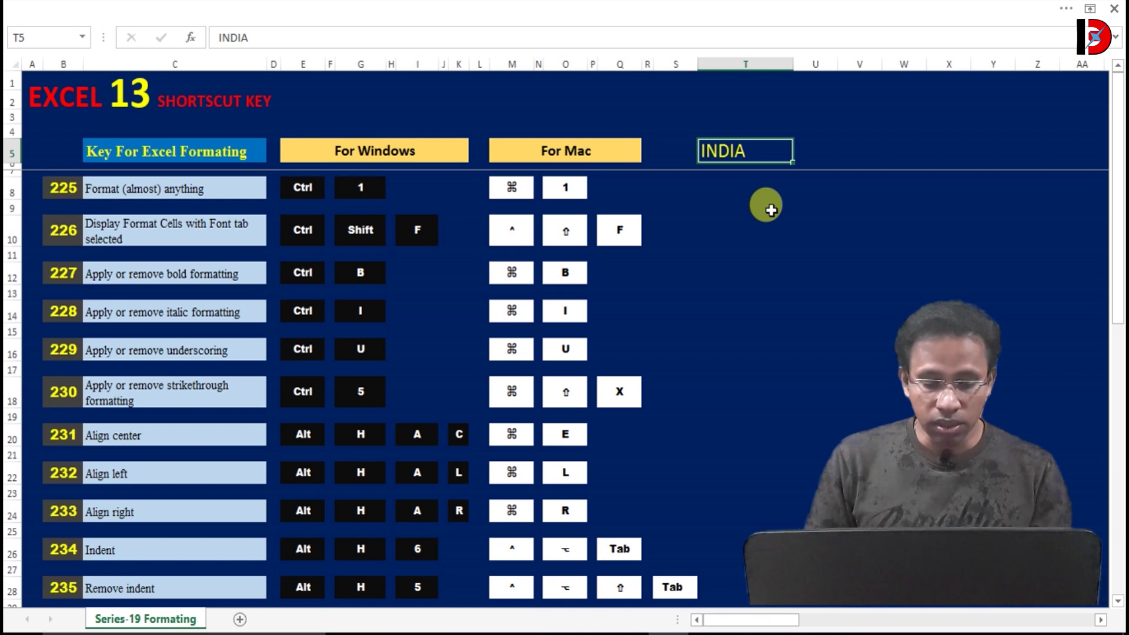
pyautogui.hotkey('alt', 'h')
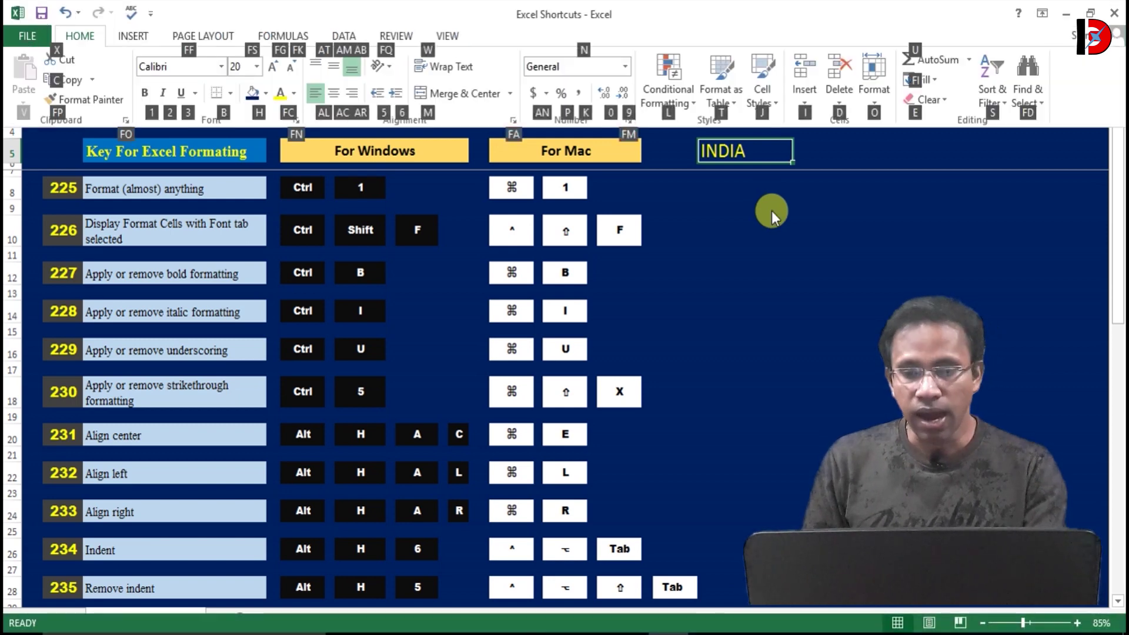
pyautogui.press('a')
pyautogui.press('r')
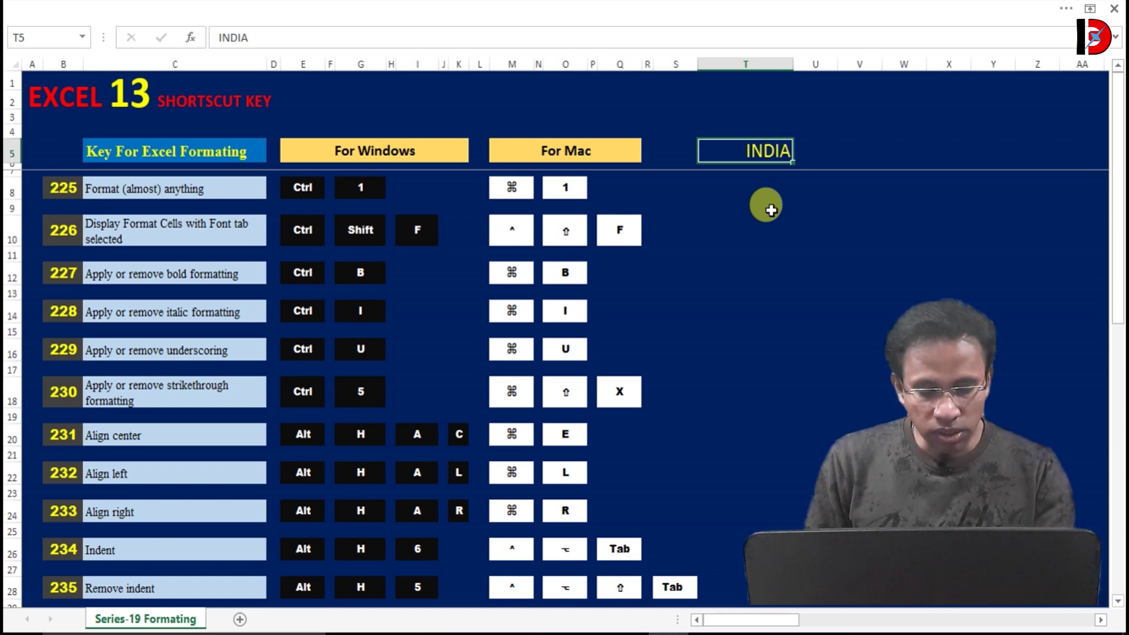
pyautogui.press('alt')
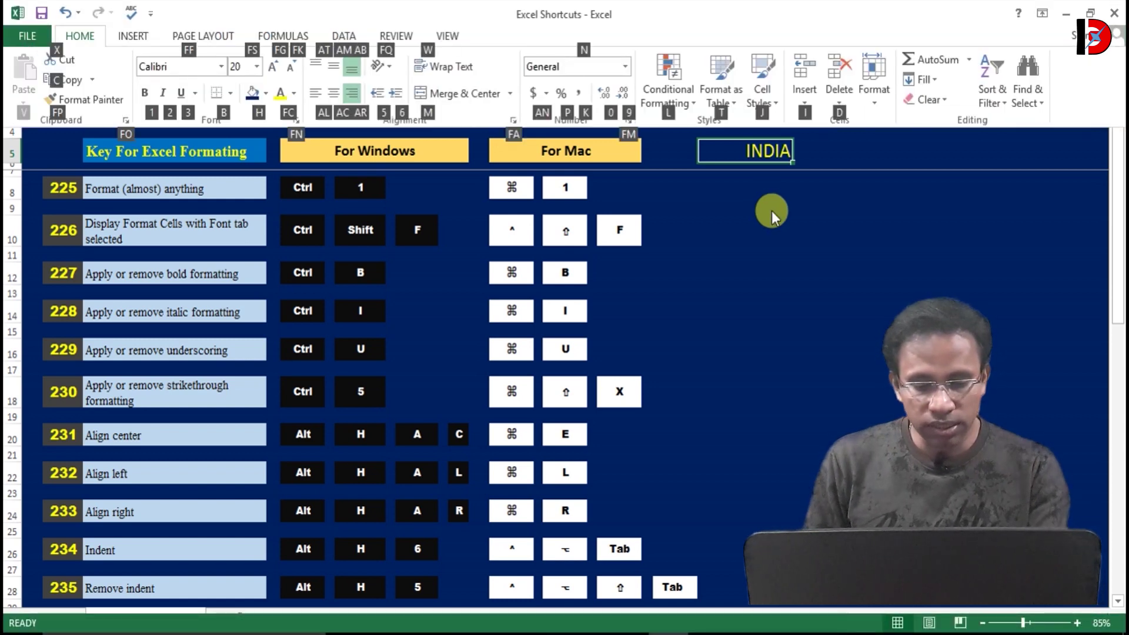
pyautogui.press('Escape')
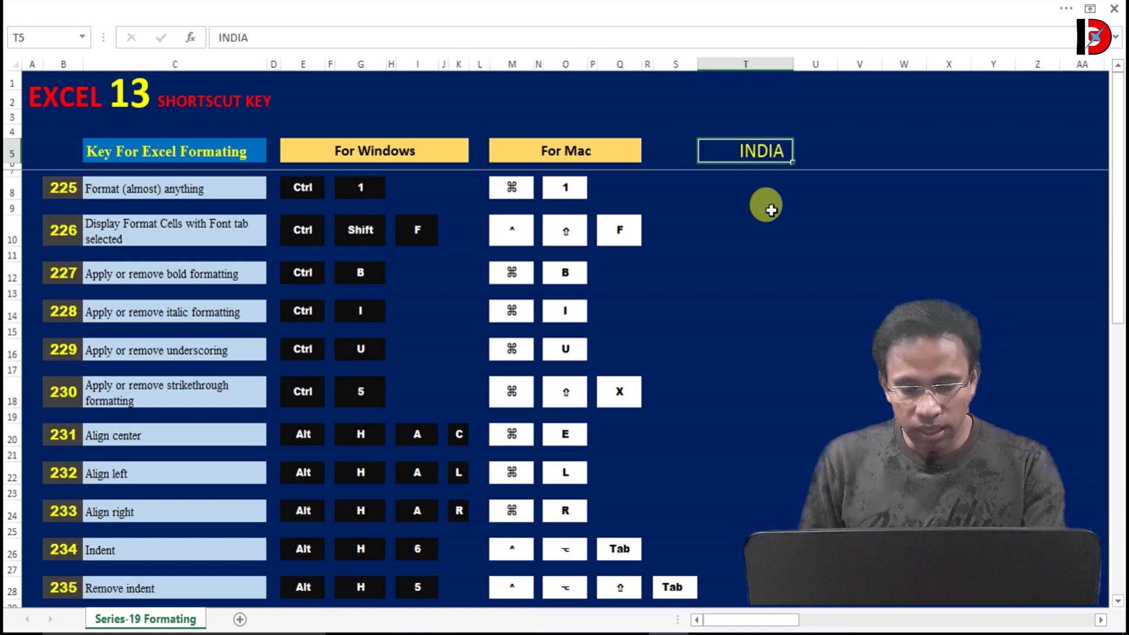
pyautogui.press('alt')
pyautogui.press('Escape')
pyautogui.press('Escape')
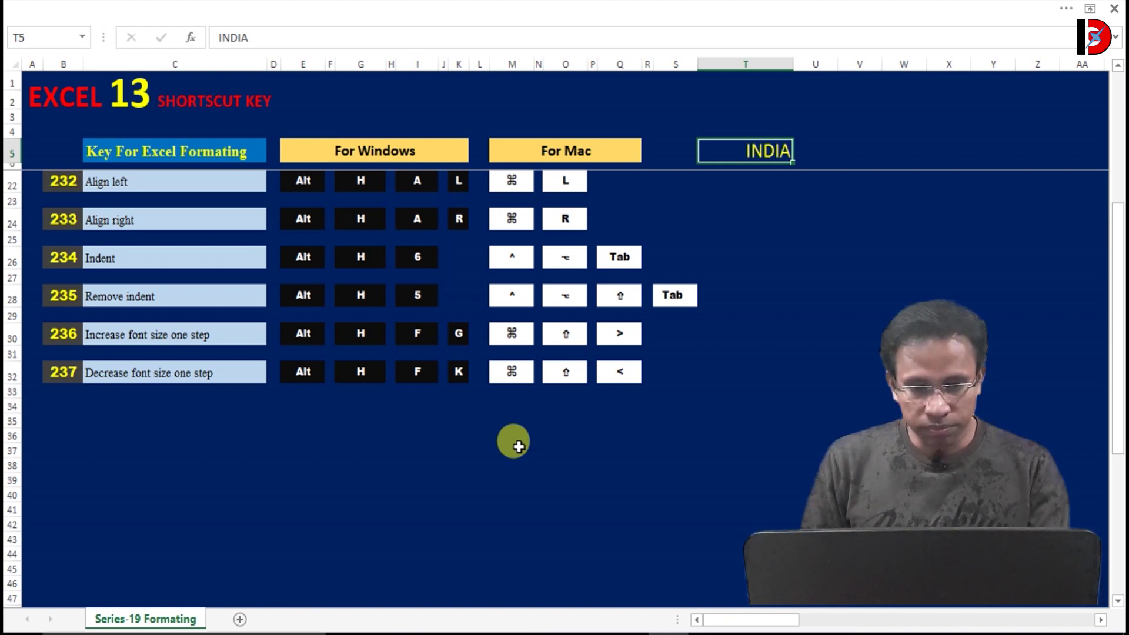
# Enlarge INDIA in T5 by two font-size steps (Alt,H,F,G twice) to size 22.
pyautogui.press('alt')
pyautogui.press('h')
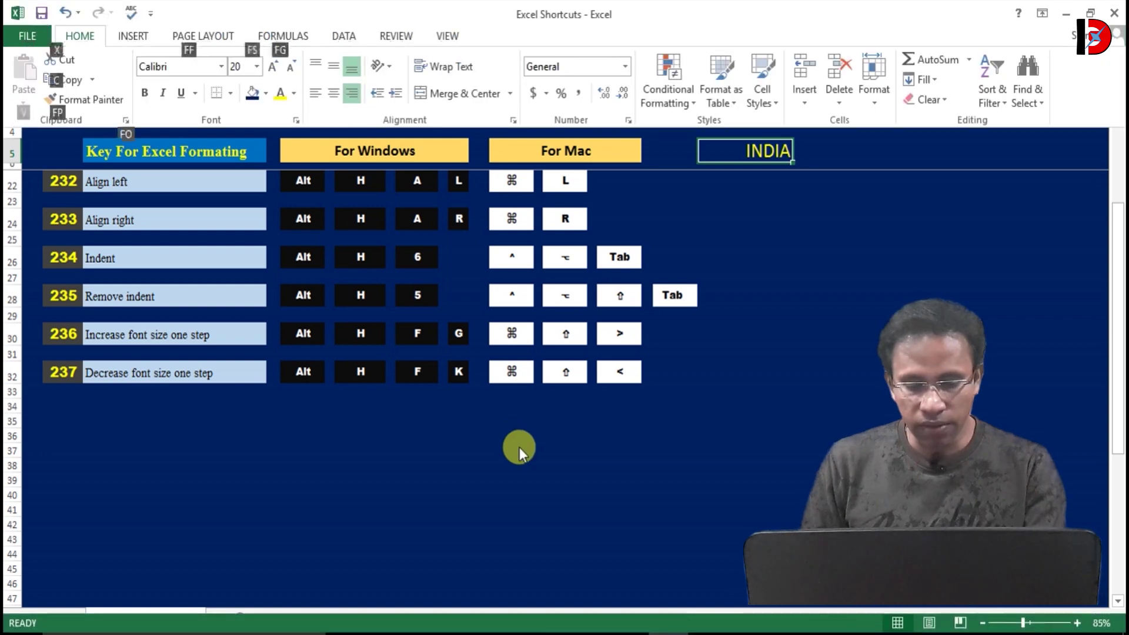
pyautogui.press('f')
pyautogui.press('g')
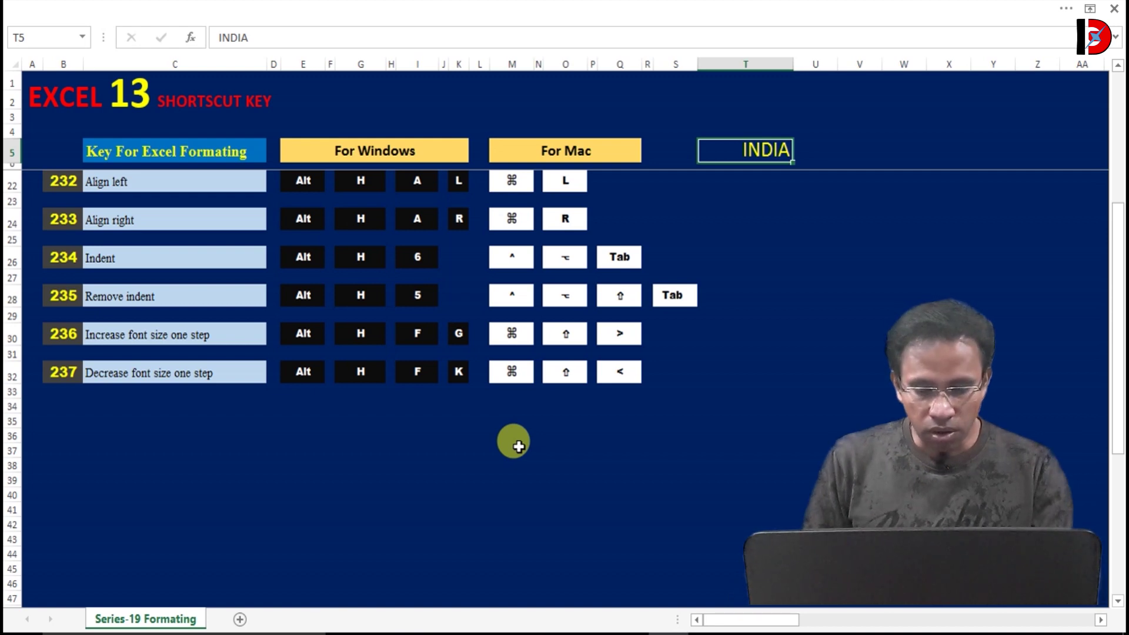
pyautogui.press('alt')
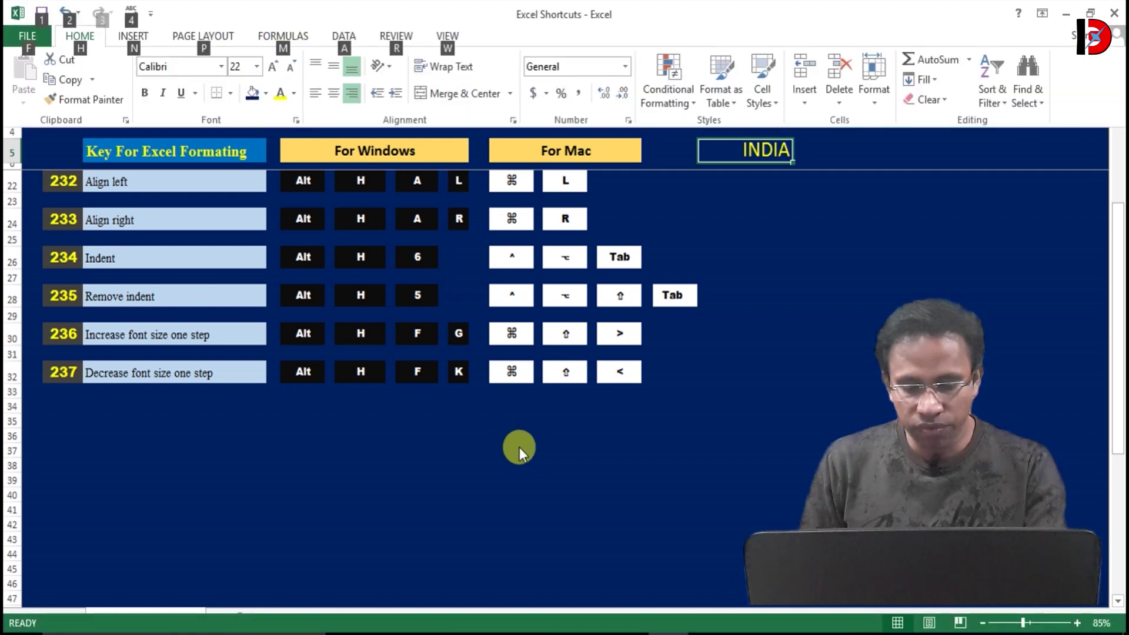
pyautogui.press('h')
pyautogui.press('f')
pyautogui.press('g')
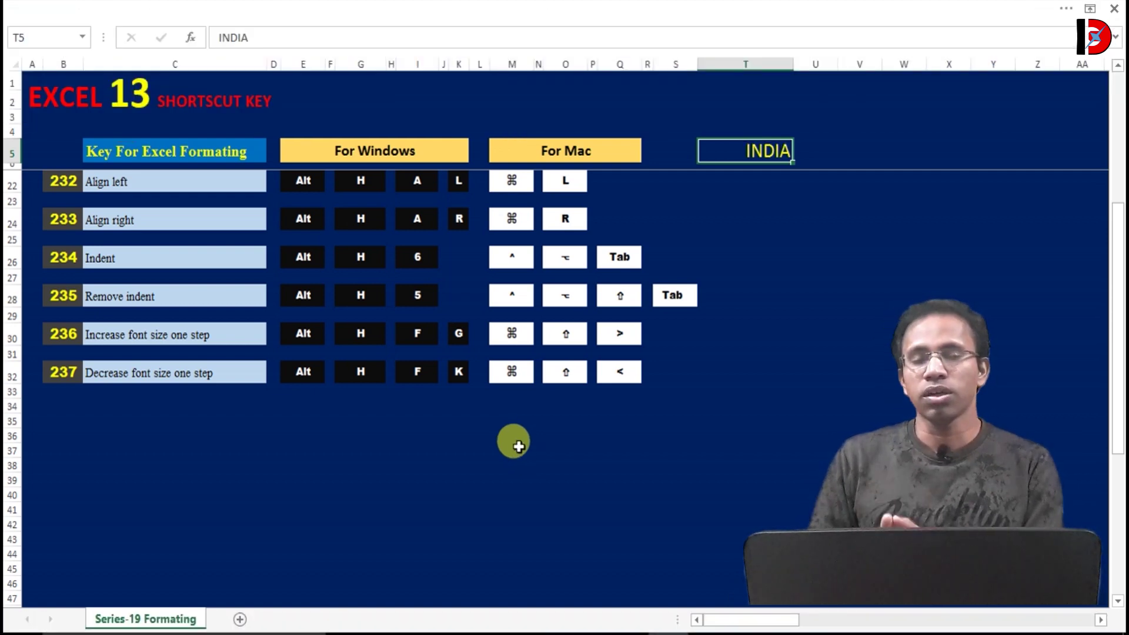